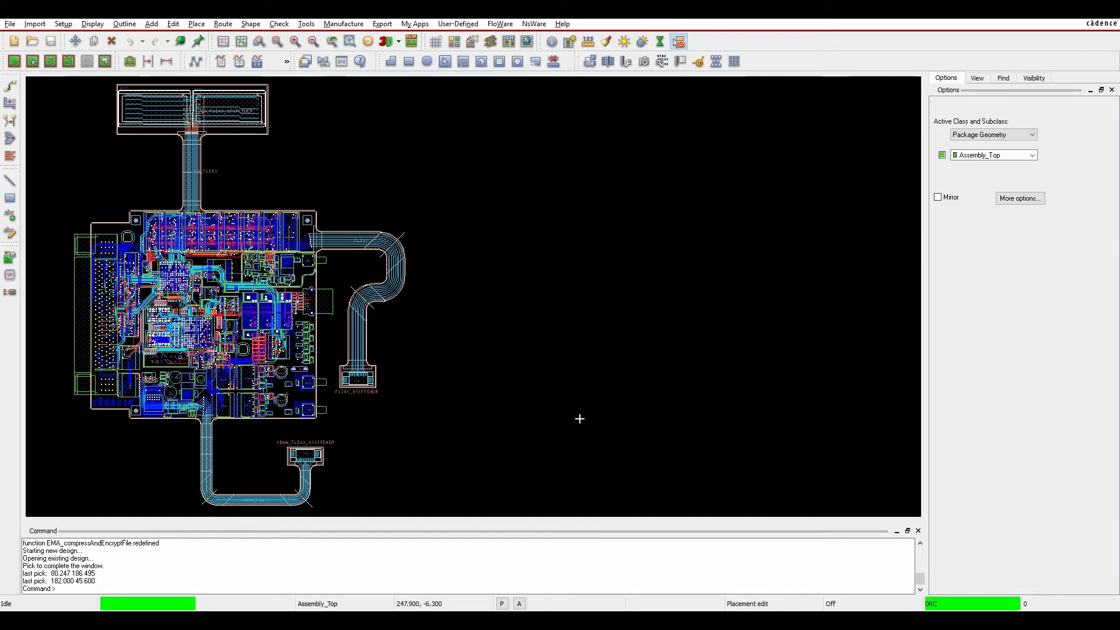
Open the Import File Manager and view the IPC2581 shared directory, then dismiss the folder browser.
{"action": "left_click", "coordinate": [306, 24]}
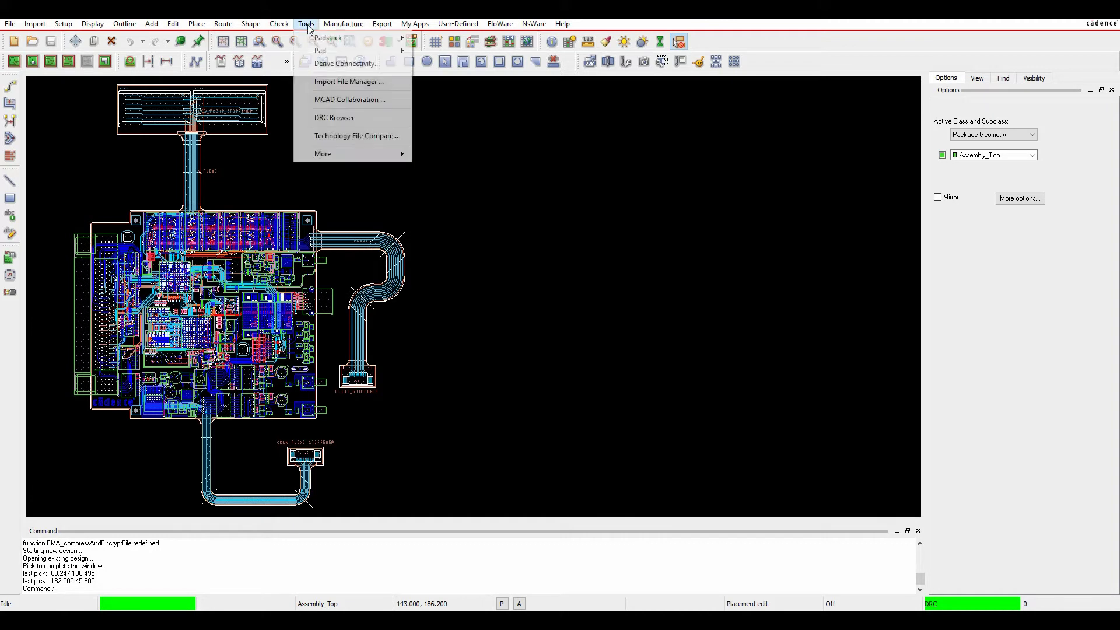
{"action": "left_click", "coordinate": [361, 84]}
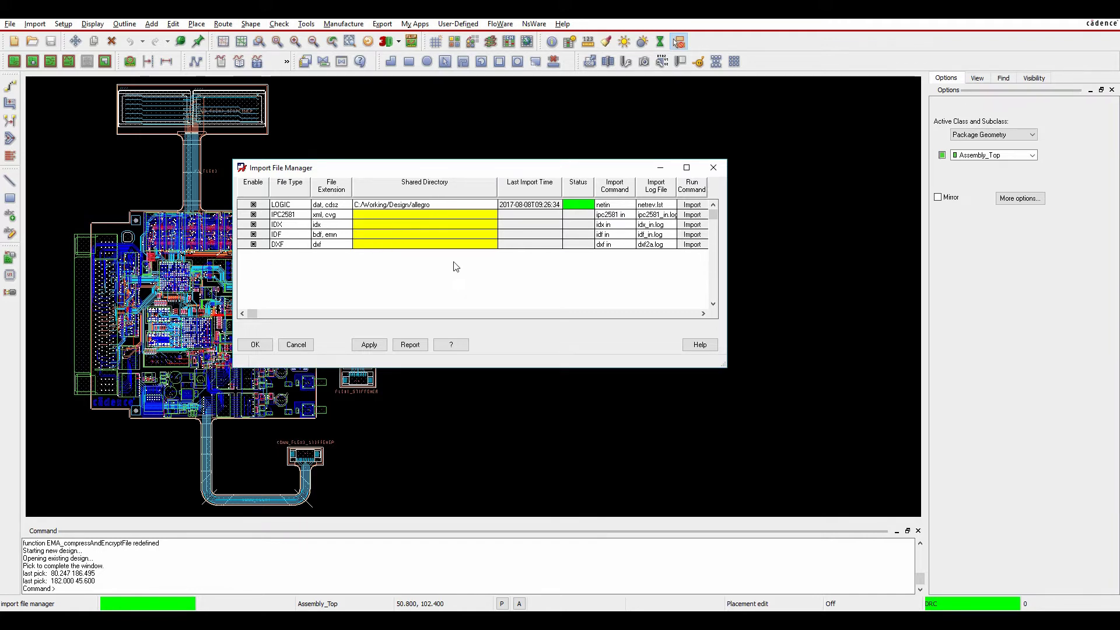
{"action": "double_click", "coordinate": [434, 215]}
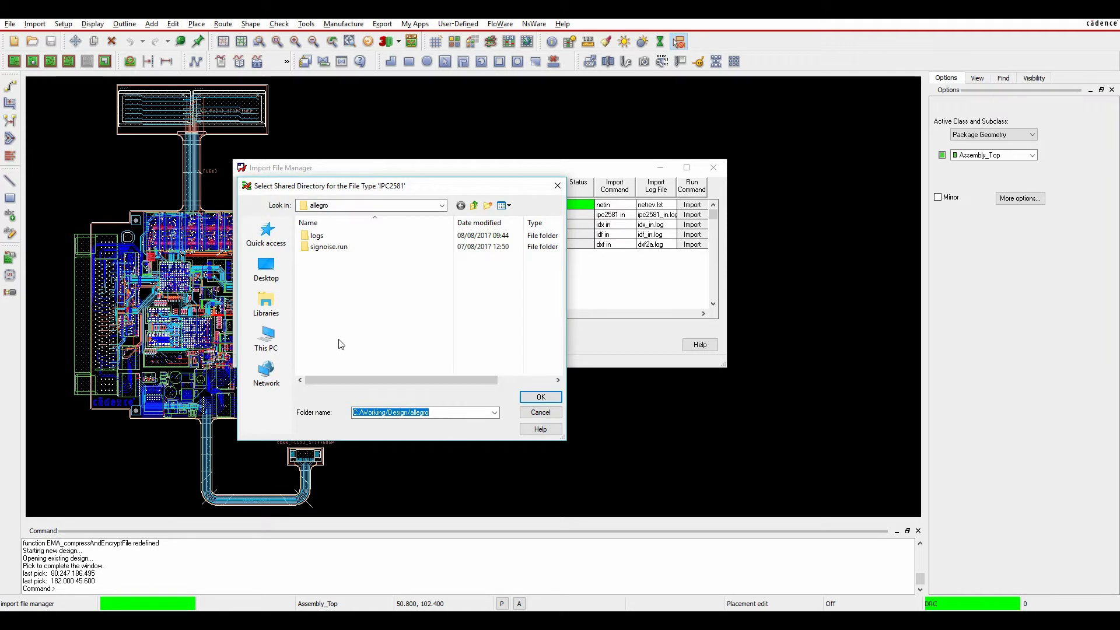
{"action": "left_click", "coordinate": [554, 413]}
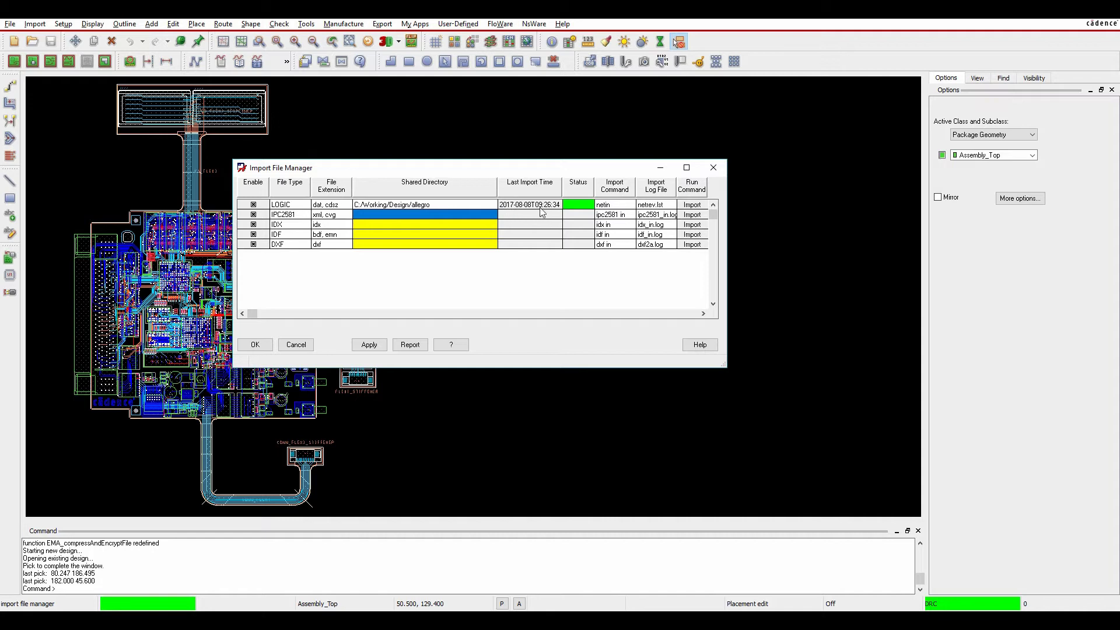
Import the LOGIC data via Import Cadence, then confirm its updated import time.
{"action": "left_click", "coordinate": [692, 207]}
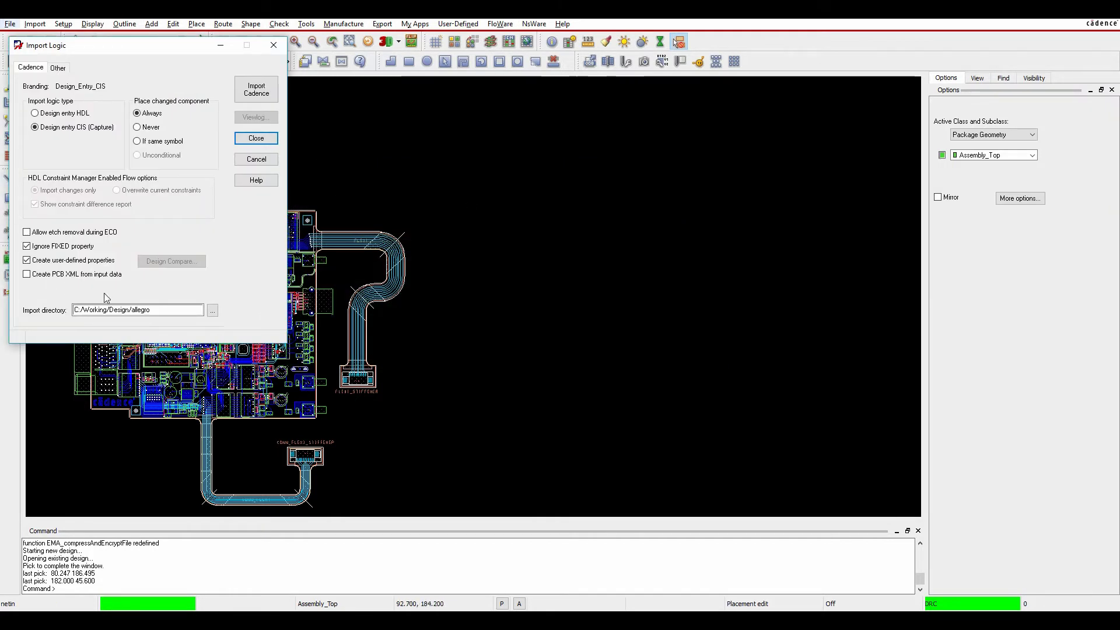
{"action": "left_click", "coordinate": [255, 95]}
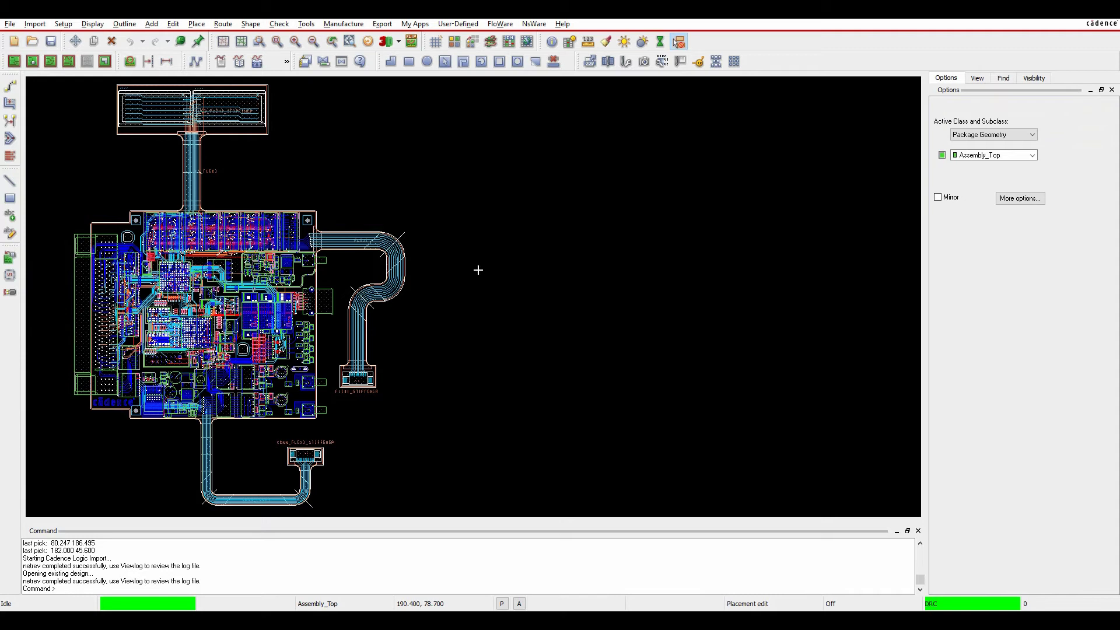
{"action": "left_click", "coordinate": [311, 24]}
{"action": "left_click", "coordinate": [349, 82]}
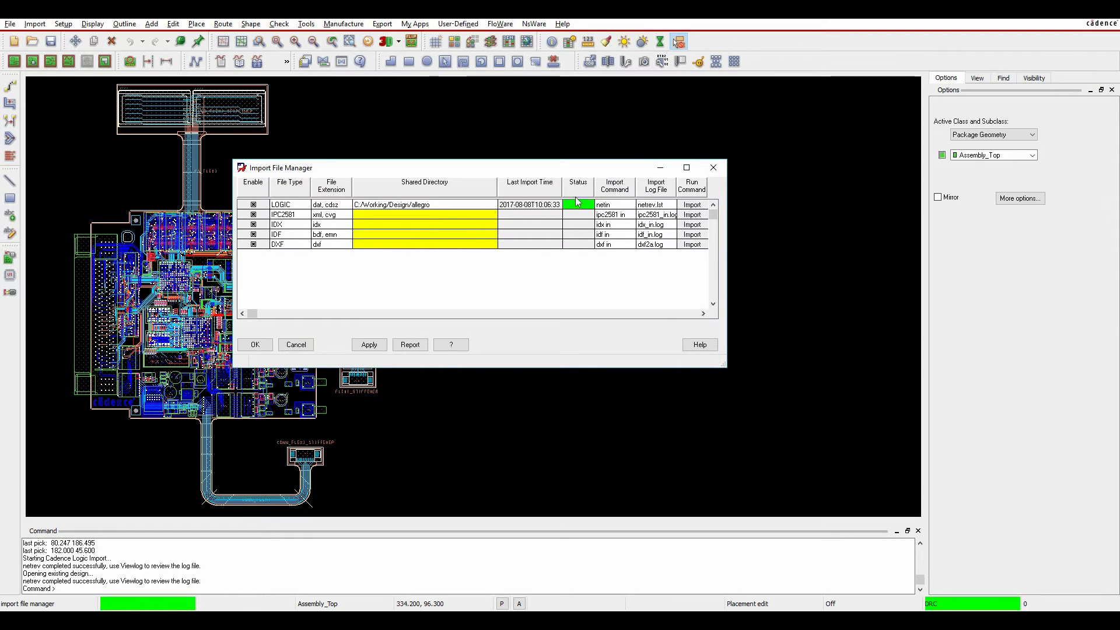
{"action": "left_click", "coordinate": [296, 345]}
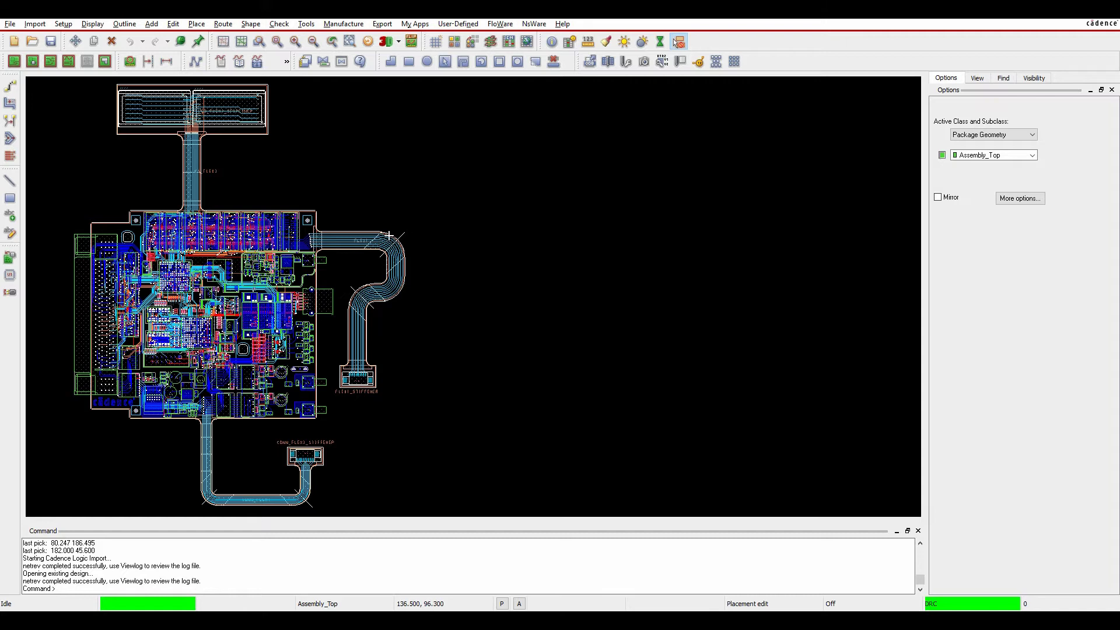
Enable import_file_alarm_enable and set import_file_alarm_interval to 3 in User Preferences.
{"action": "left_click", "coordinate": [63, 25]}
{"action": "left_click", "coordinate": [114, 266]}
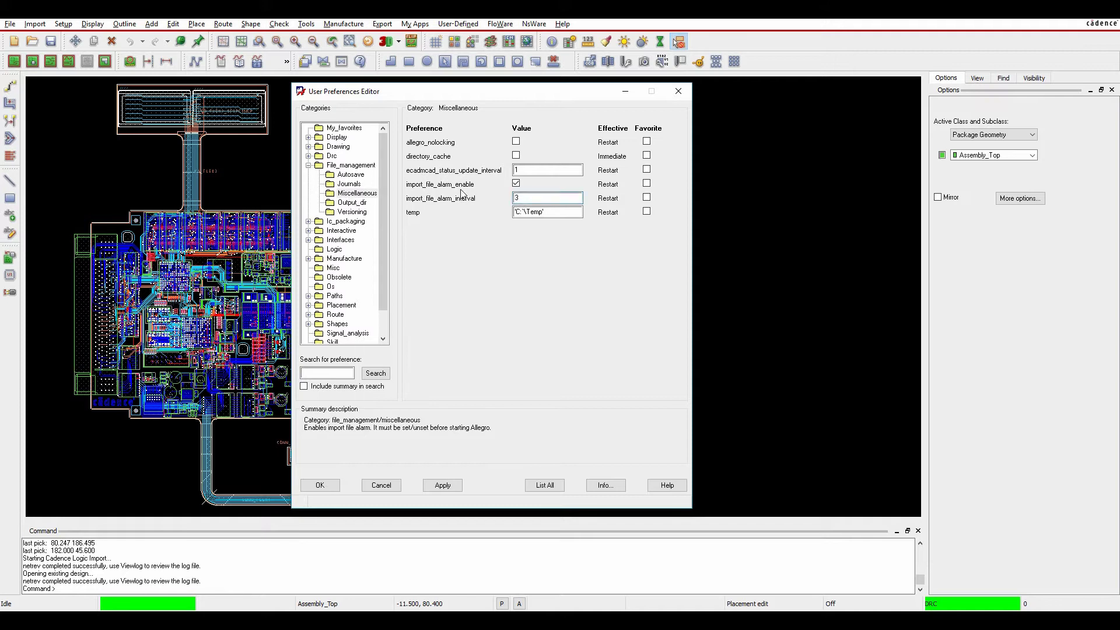
{"action": "left_click", "coordinate": [535, 198]}
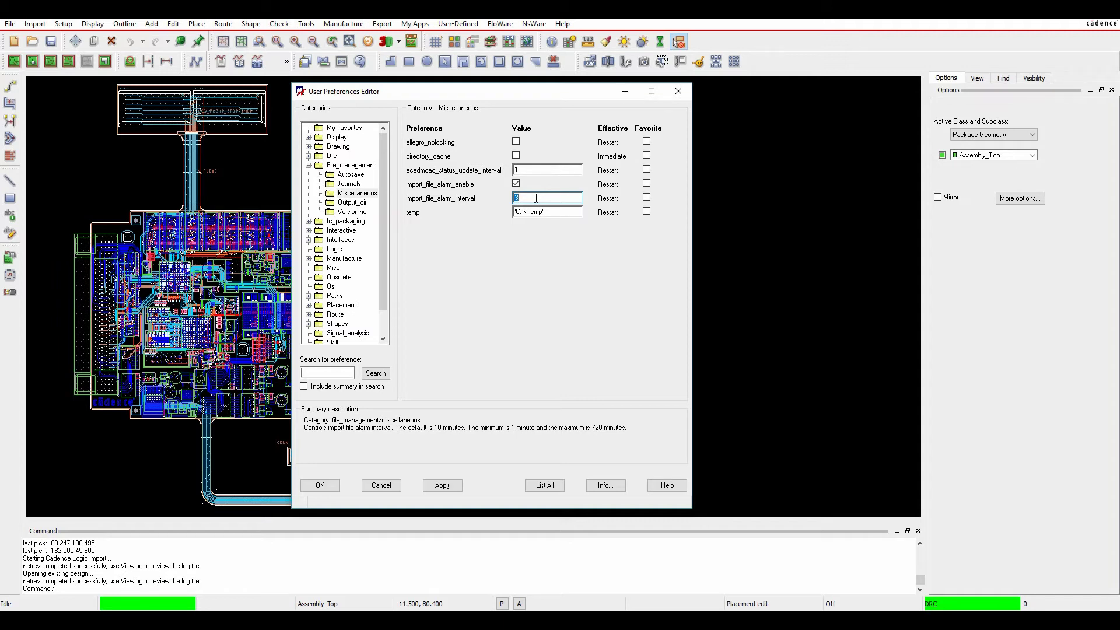
{"action": "left_click", "coordinate": [576, 212]}
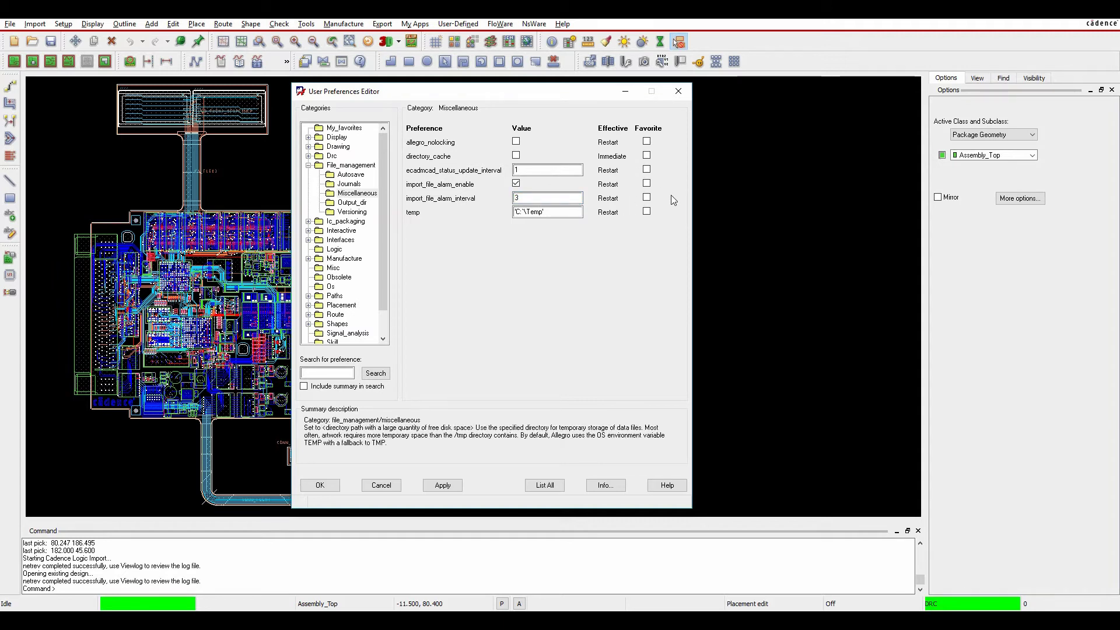
{"action": "left_click", "coordinate": [380, 485]}
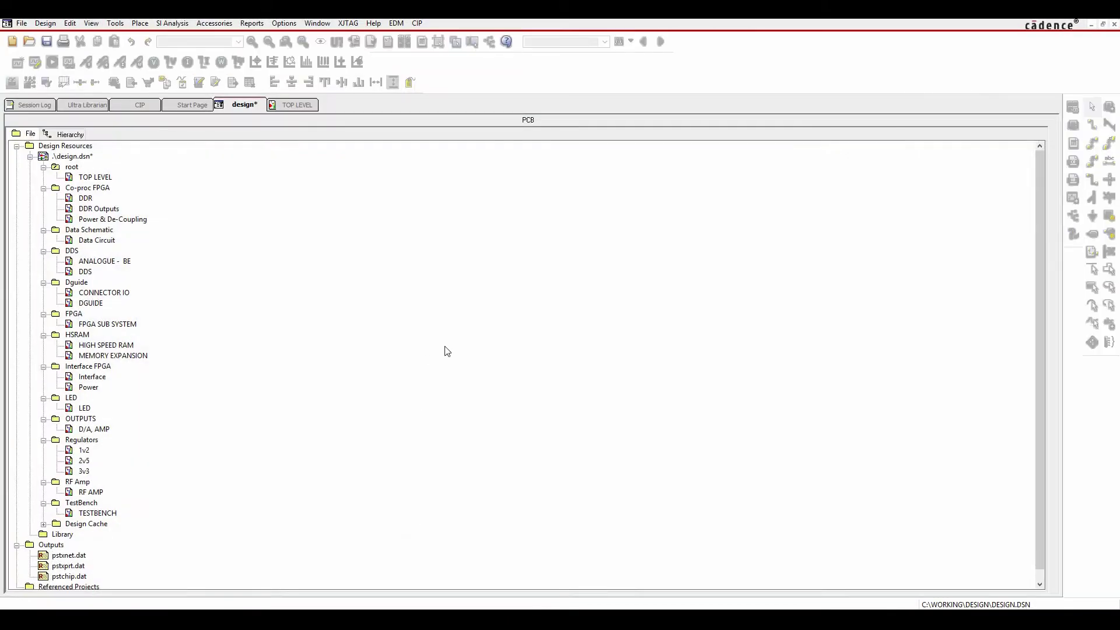
On TOP LEVEL, copy C2 as C56 beside J3 and wire it from RF_OUT to J3 pin 5.
{"action": "double_click", "coordinate": [95, 177]}
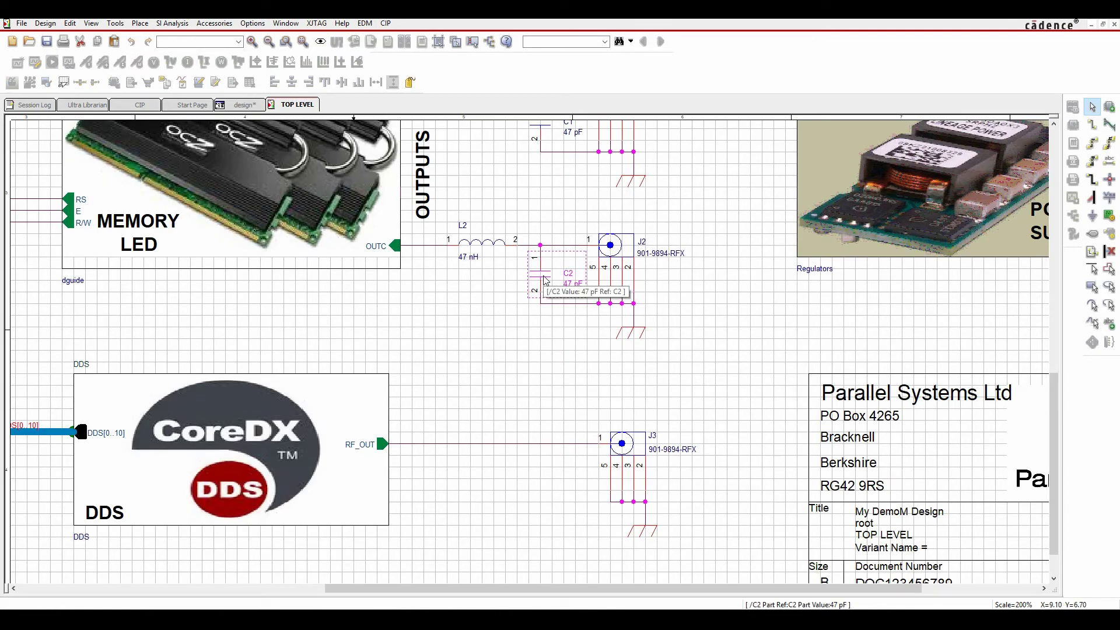
{"action": "left_click_drag", "start_coordinate": [545, 280], "coordinate": [529, 464]}
{"action": "key", "text": "w"}
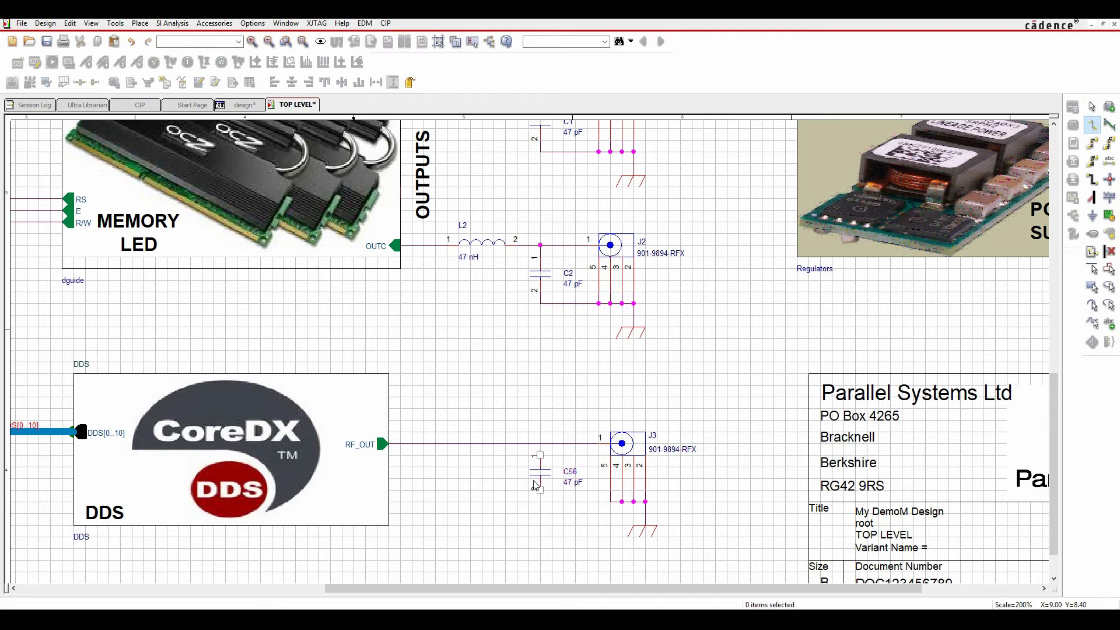
{"action": "left_click", "coordinate": [540, 454]}
{"action": "left_click", "coordinate": [541, 443]}
{"action": "left_click", "coordinate": [540, 489]}
{"action": "left_click", "coordinate": [610, 502]}
{"action": "key", "text": "Escape"}
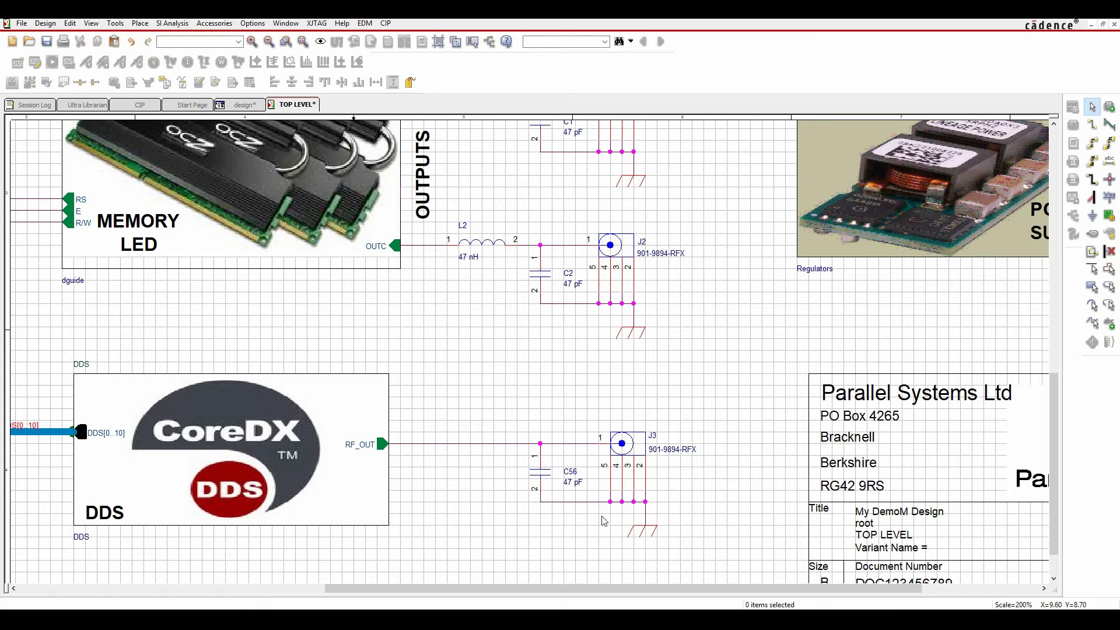
Save design.dsn and create the PCB Editor netlist with the default PCB tab settings.
{"action": "left_click", "coordinate": [225, 107]}
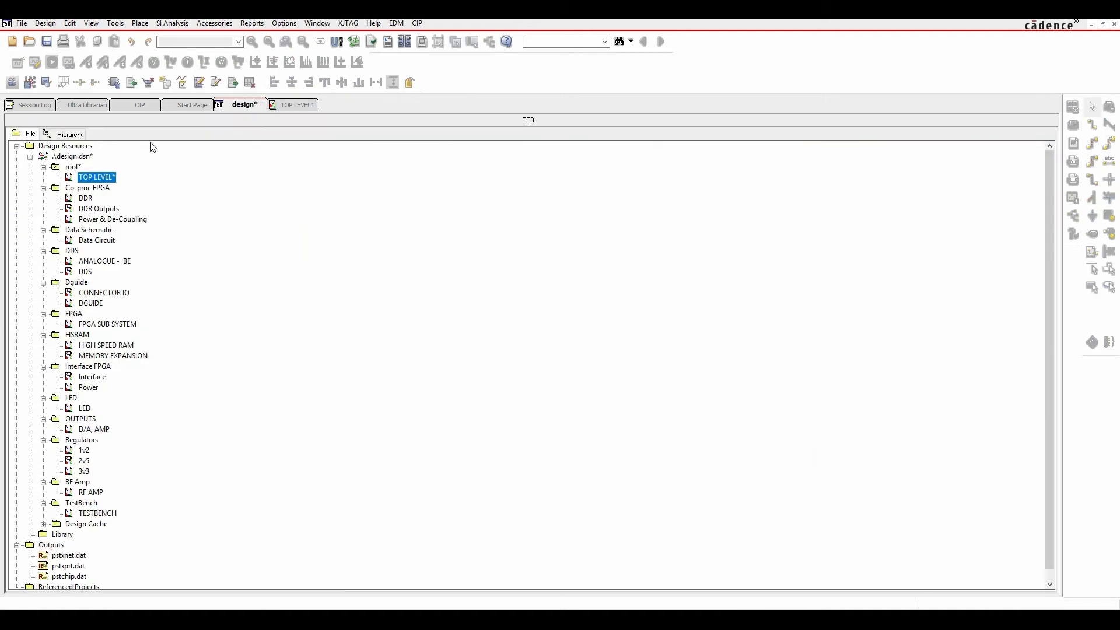
{"action": "left_click", "coordinate": [46, 41]}
{"action": "left_click", "coordinate": [115, 23]}
{"action": "left_click", "coordinate": [158, 113]}
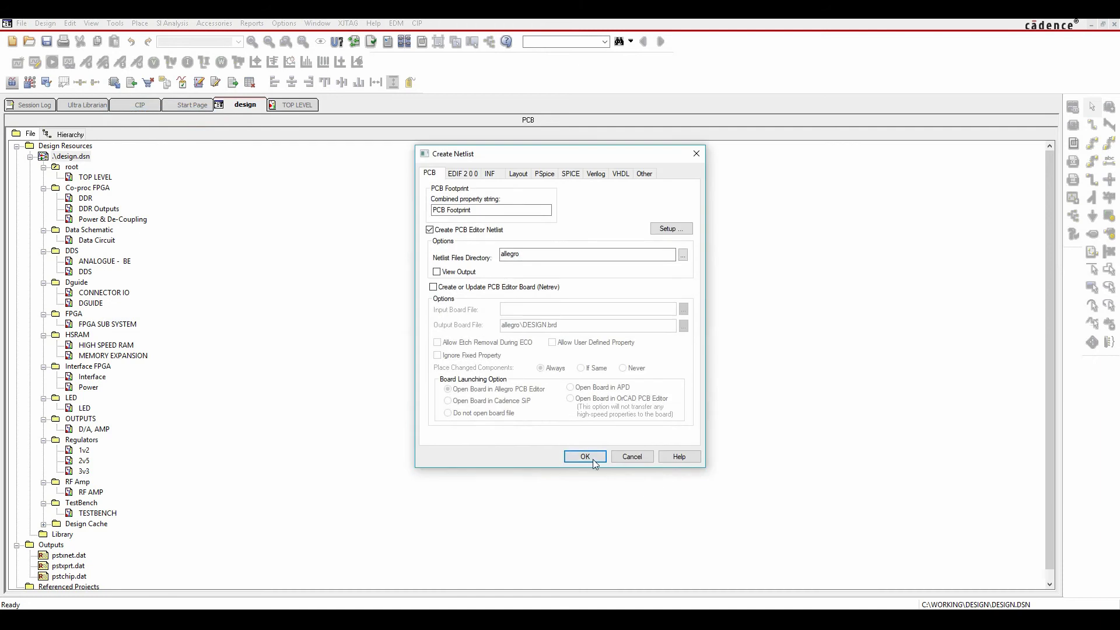
{"action": "left_click", "coordinate": [585, 457]}
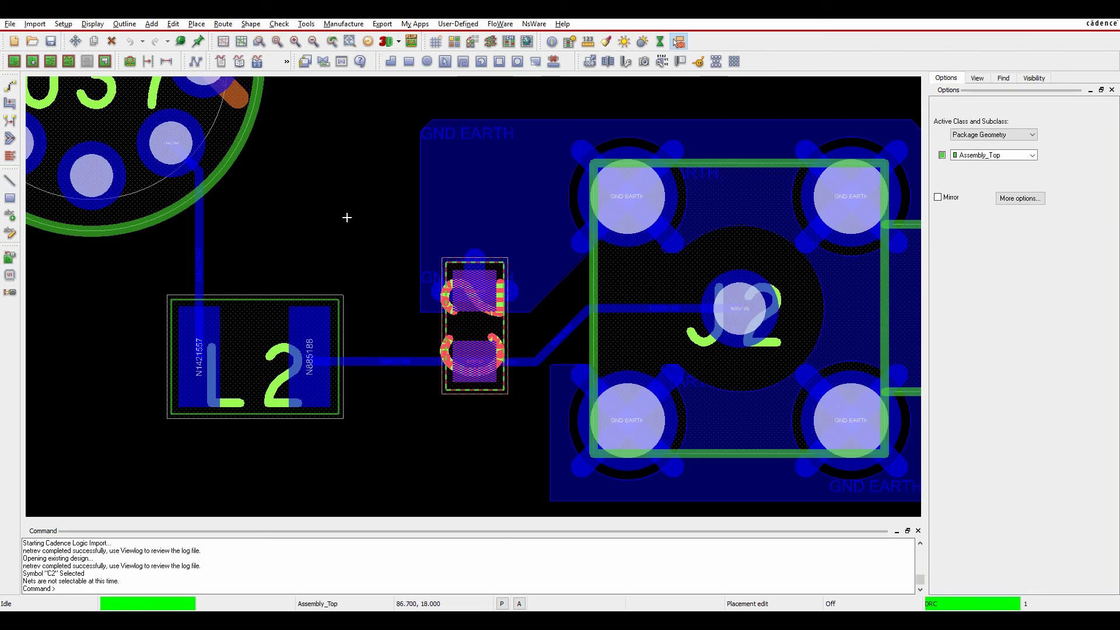
Deselect C2 and zoom out until the Import File Alarm reports the new pstxnet.dat.
{"action": "left_click", "coordinate": [347, 217]}
{"action": "scroll", "coordinate": [347, 217], "scroll_direction": "down", "scroll_amount": 3}
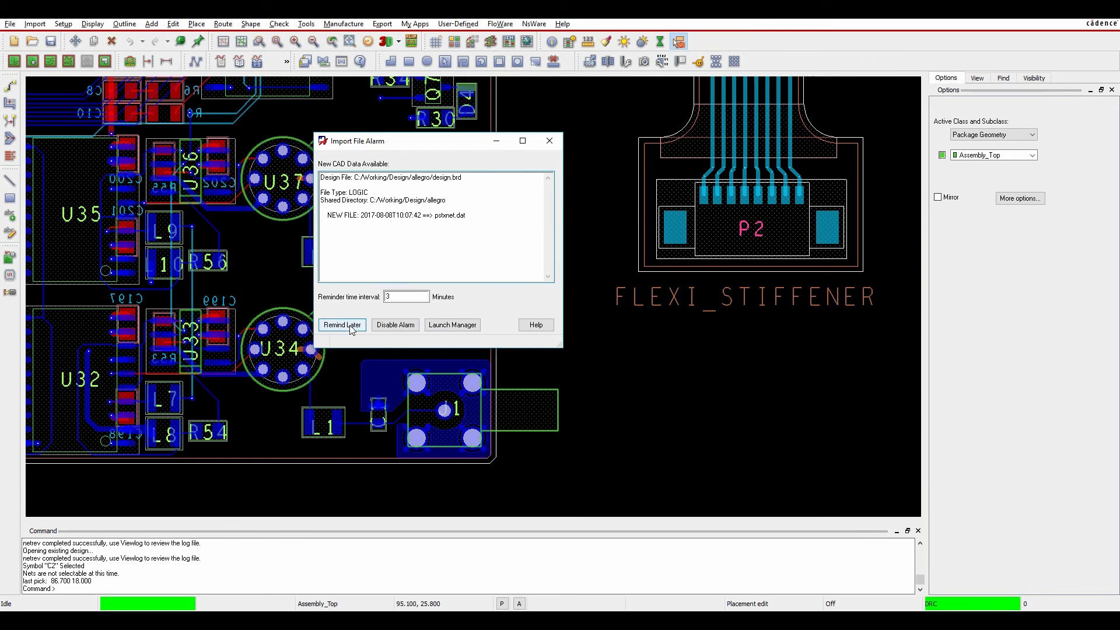
Import the new LOGIC netlist with Import Cadence and verify it in the Import File Manager.
{"action": "left_click", "coordinate": [466, 325]}
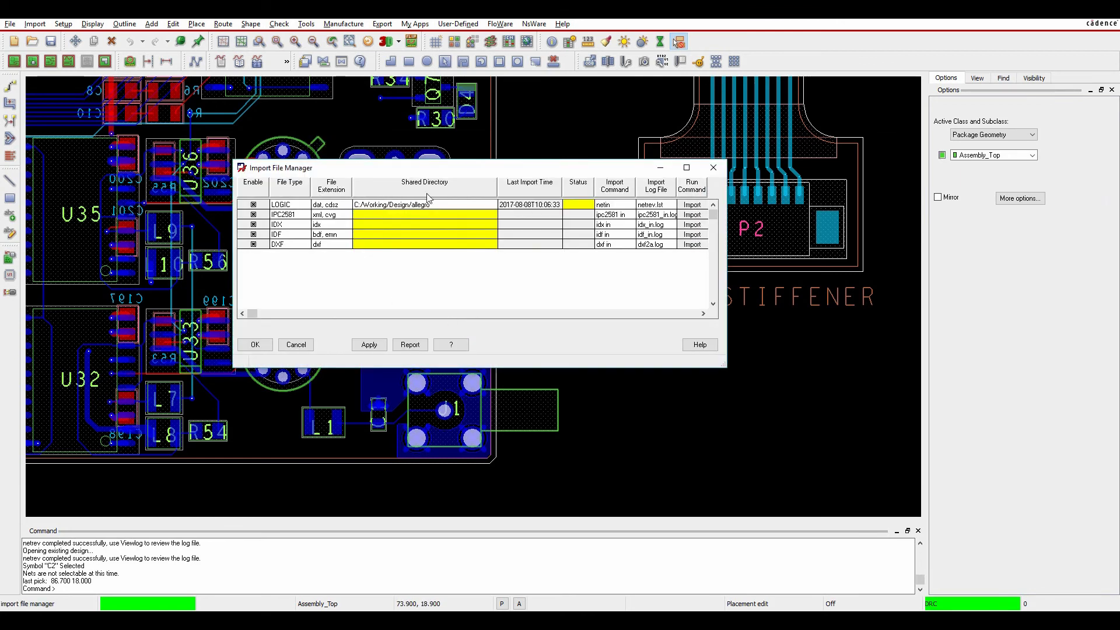
{"action": "left_click", "coordinate": [700, 209]}
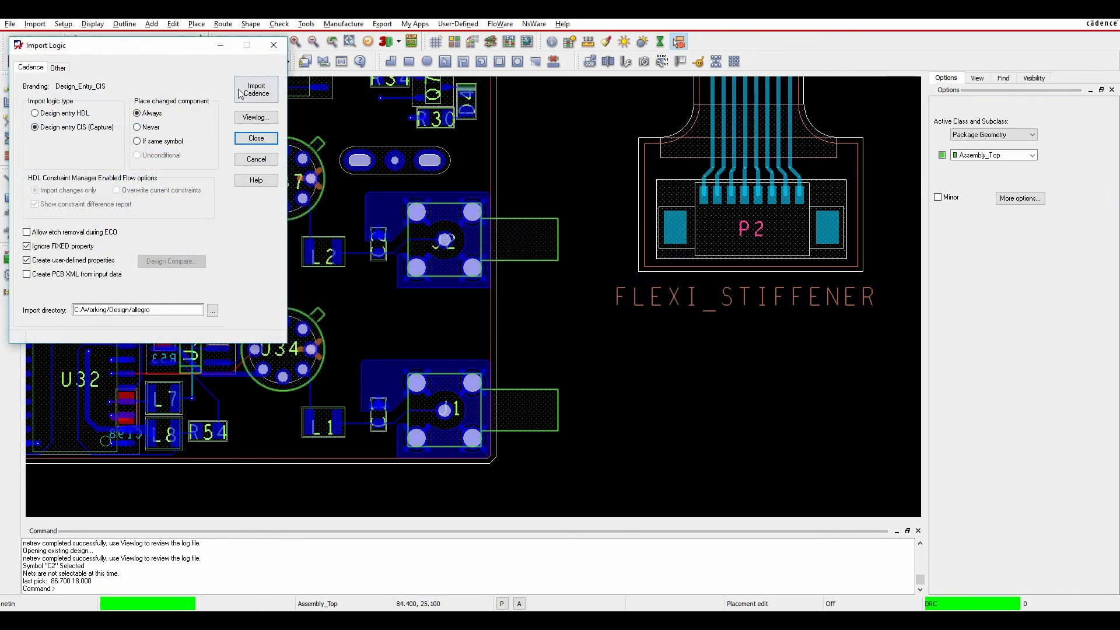
{"action": "left_click", "coordinate": [260, 91]}
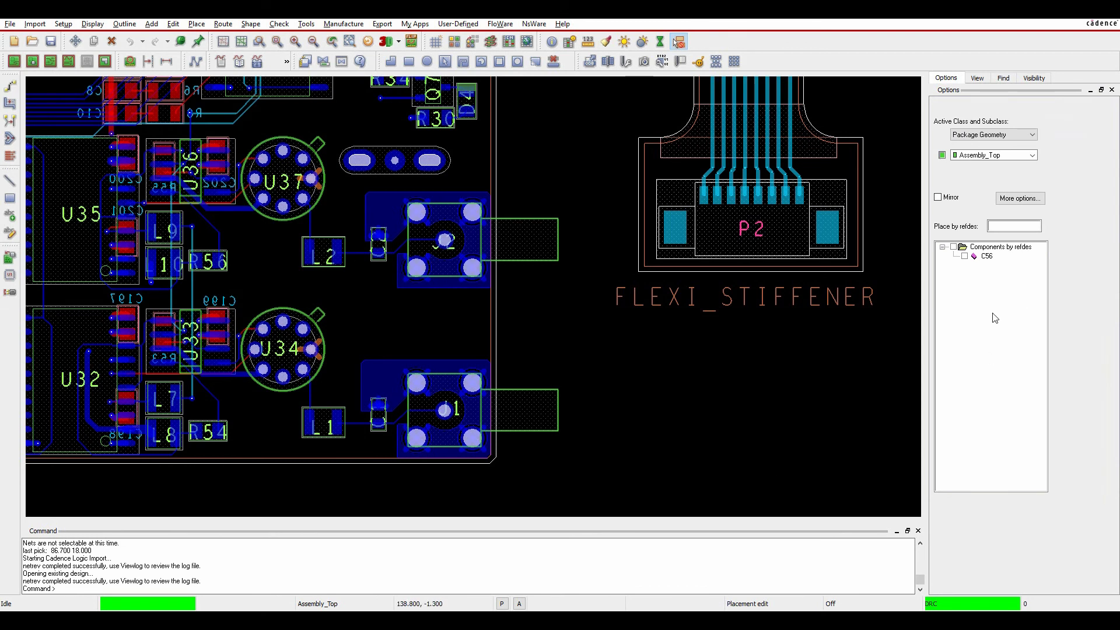
{"action": "left_click", "coordinate": [306, 24]}
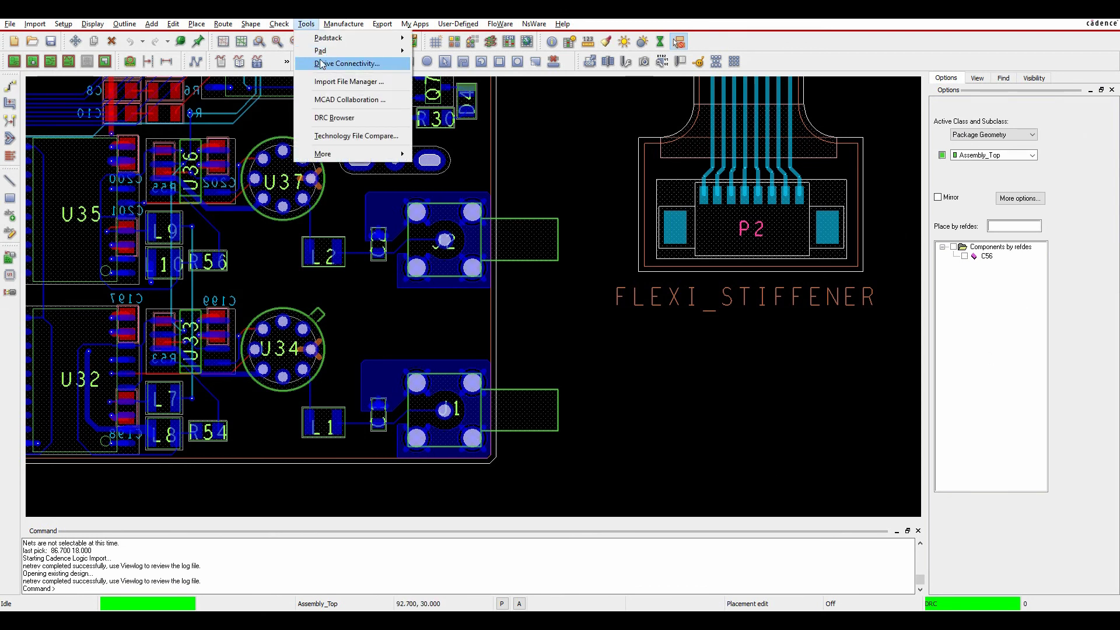
{"action": "left_click", "coordinate": [328, 83]}
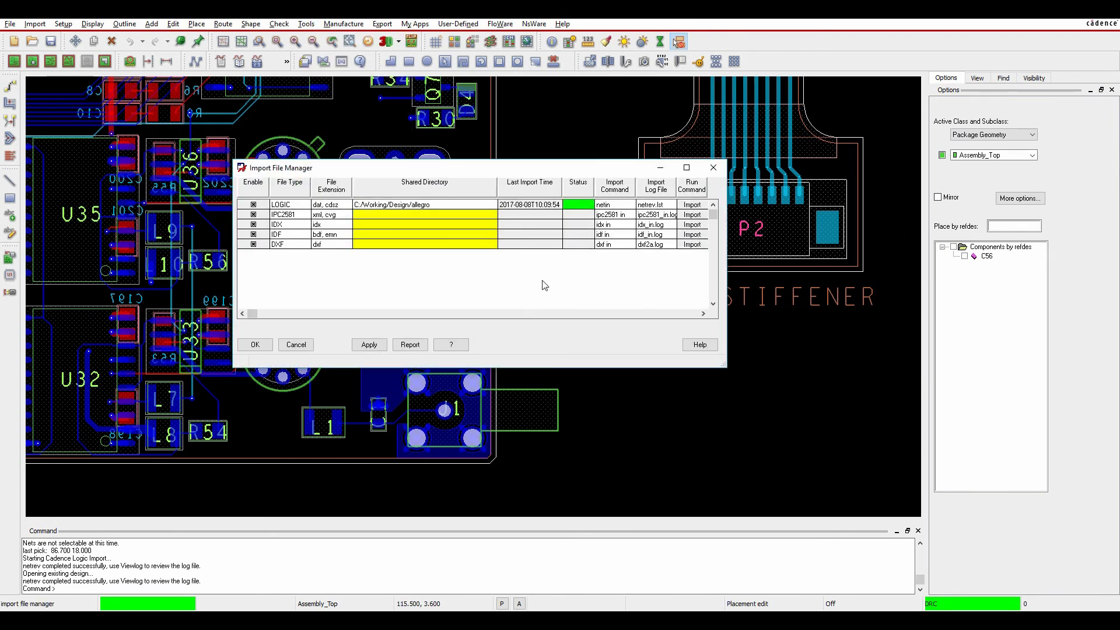
{"action": "left_click", "coordinate": [300, 346]}
Place capacitor C56 on the board beside R31.
{"action": "left_click", "coordinate": [964, 256]}
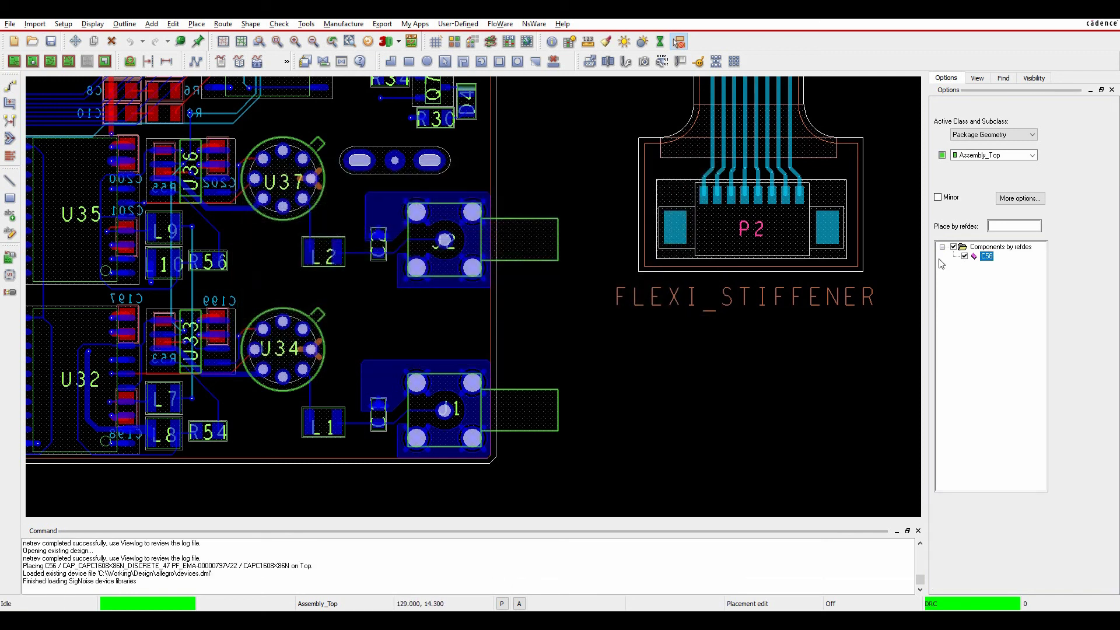
{"action": "scroll", "coordinate": [437, 140], "scroll_direction": "up", "scroll_amount": 3}
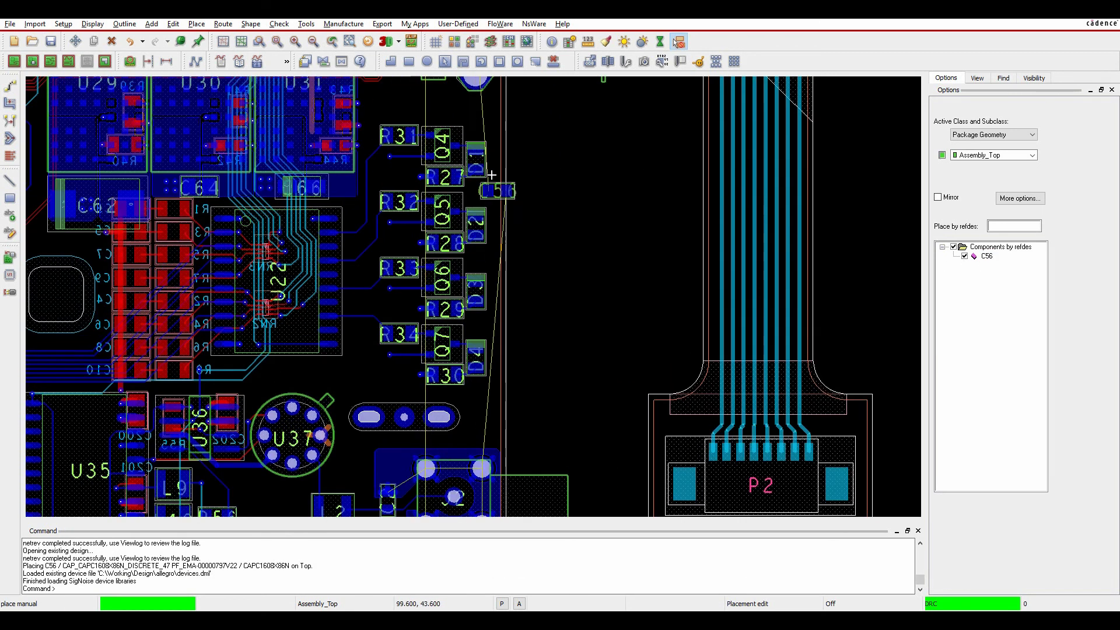
{"action": "left_click", "coordinate": [437, 95]}
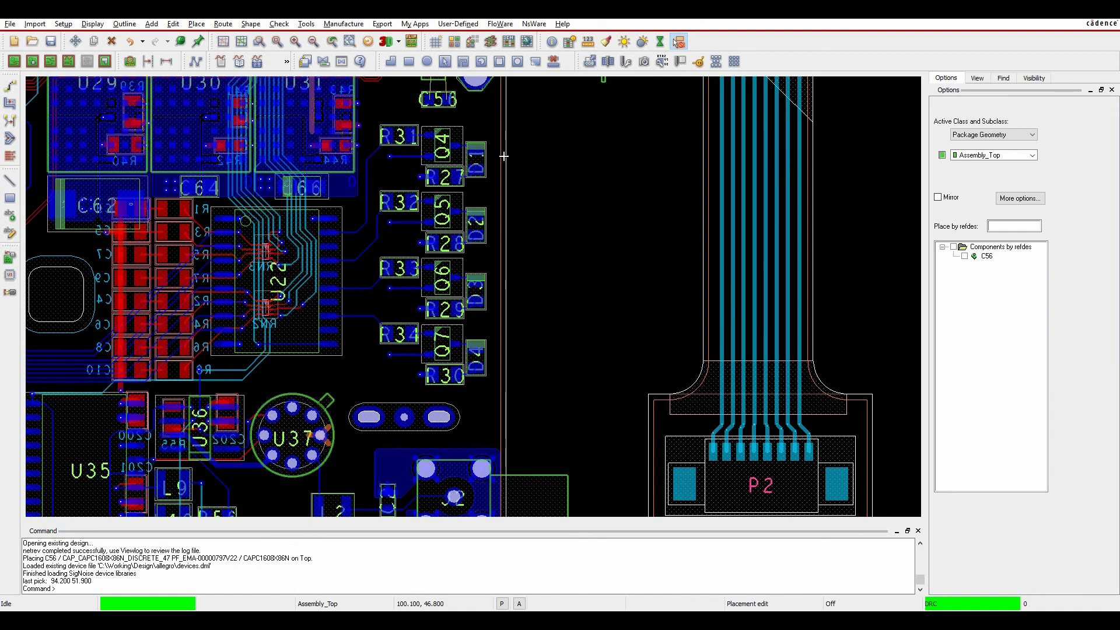